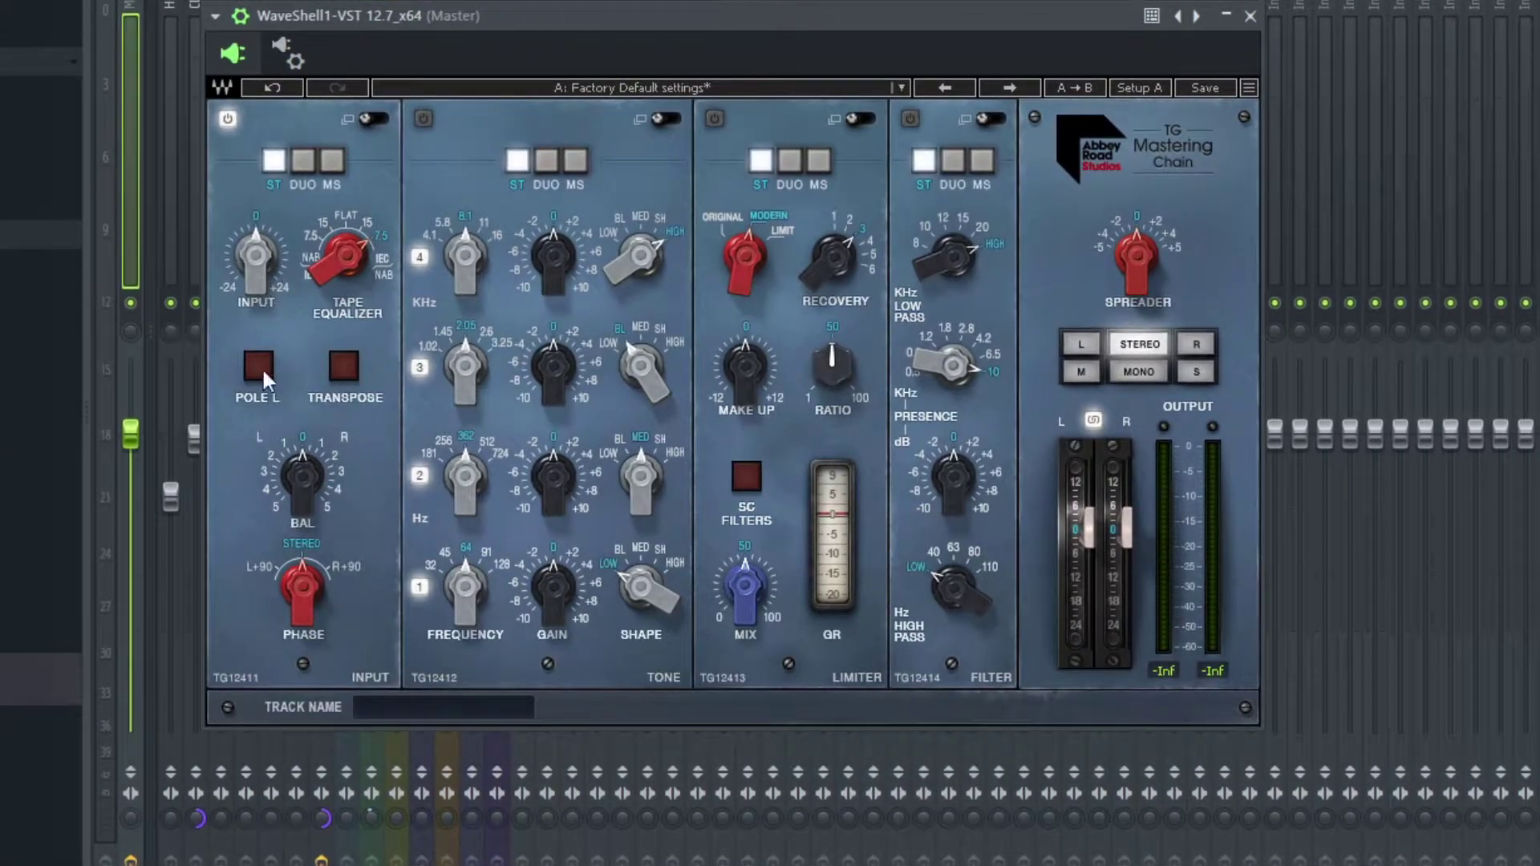
Play the song and widen the master's stereo image with the mastering chain's Spreader at about 1.7
key(space)
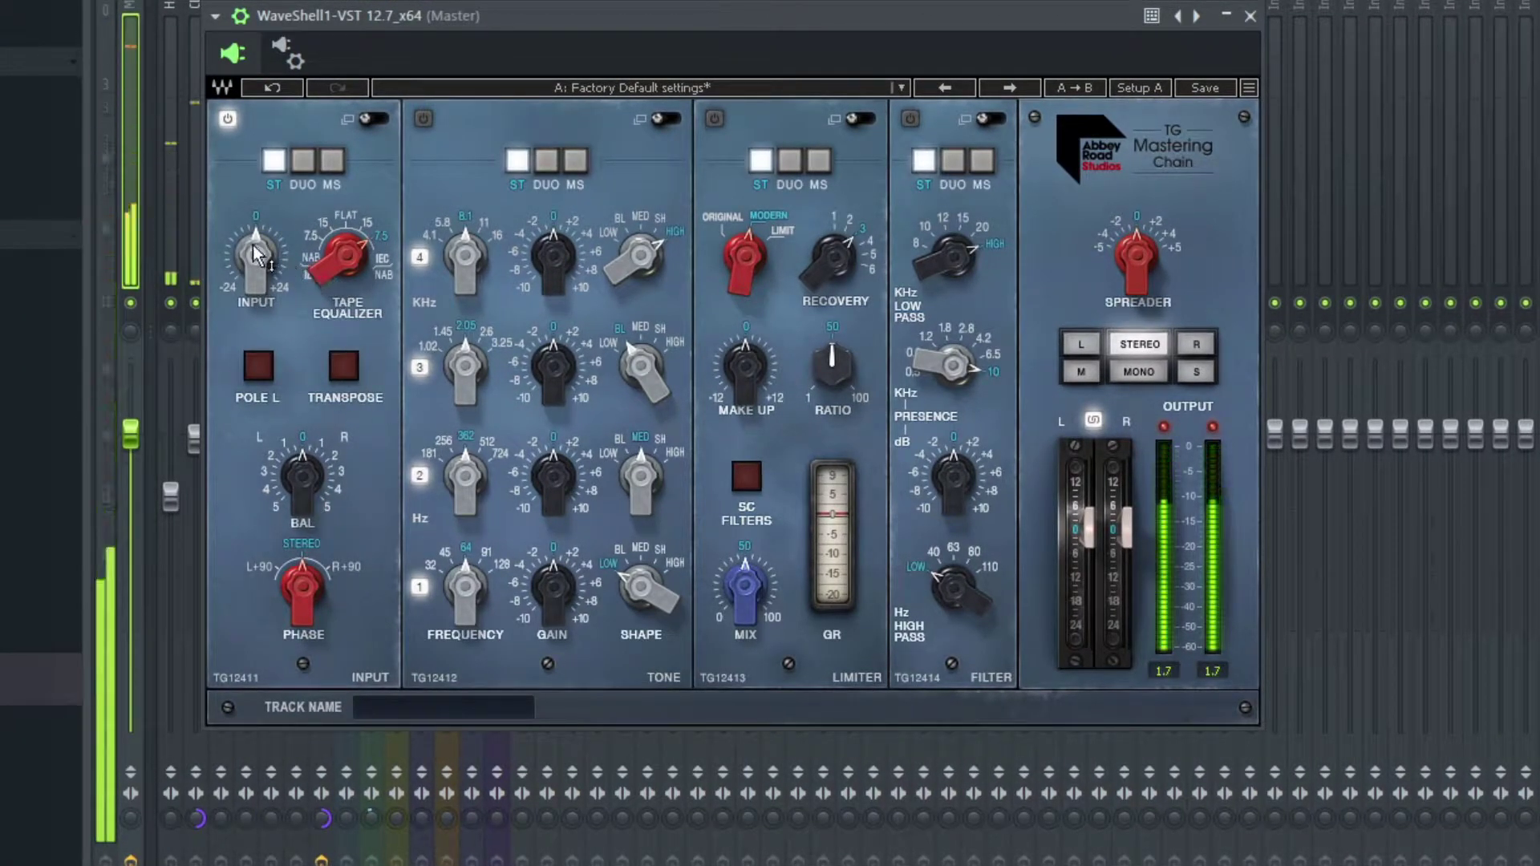
mouse_move(1136, 257)
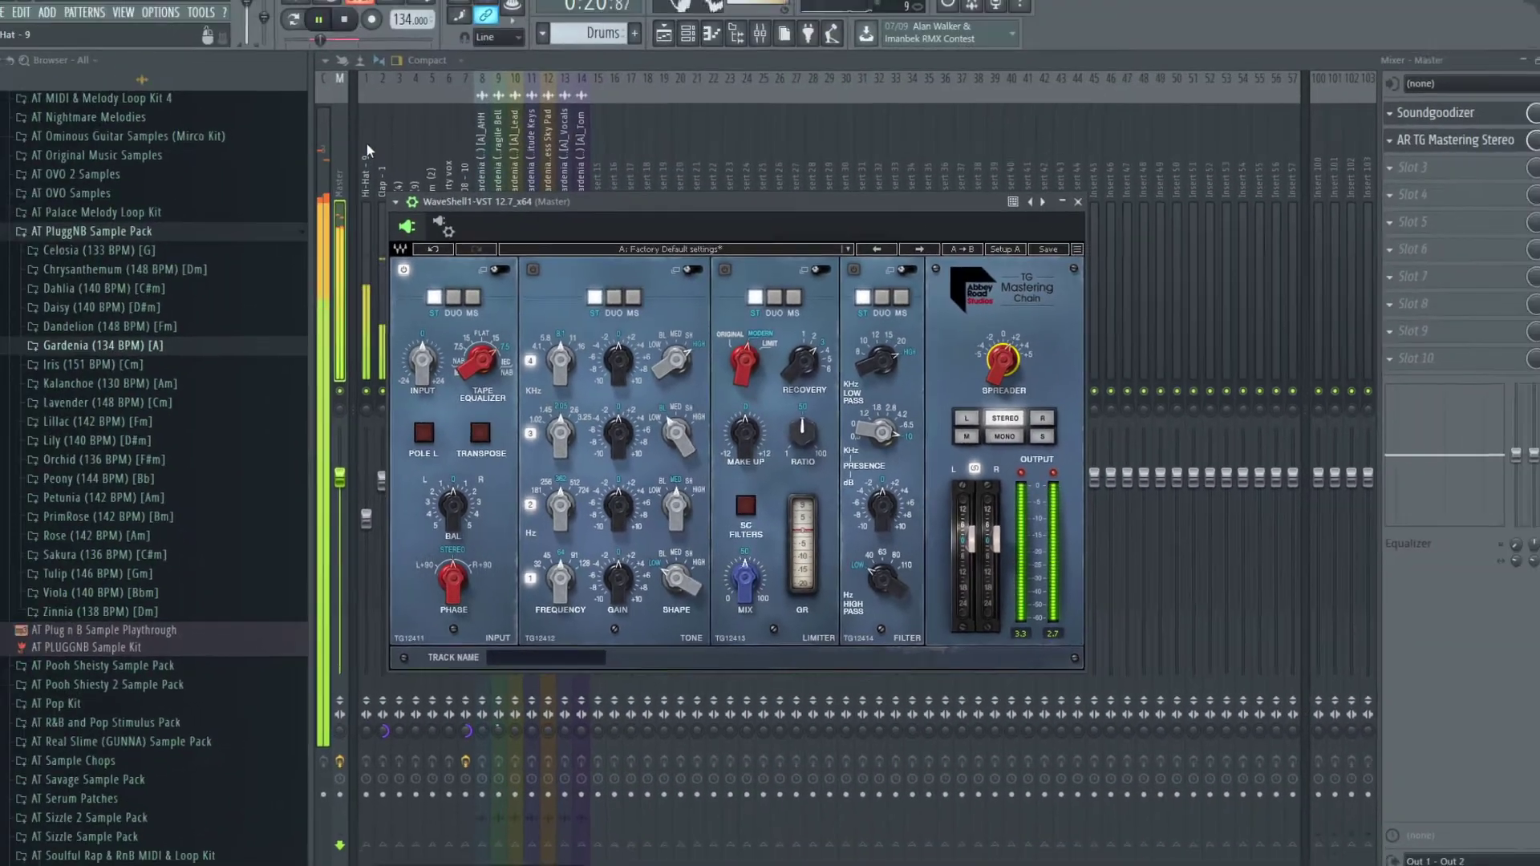
key(Escape)
Select mixer inserts 1 to 14 together and lower all their faders slightly
drag(397, 206, 585, 219)
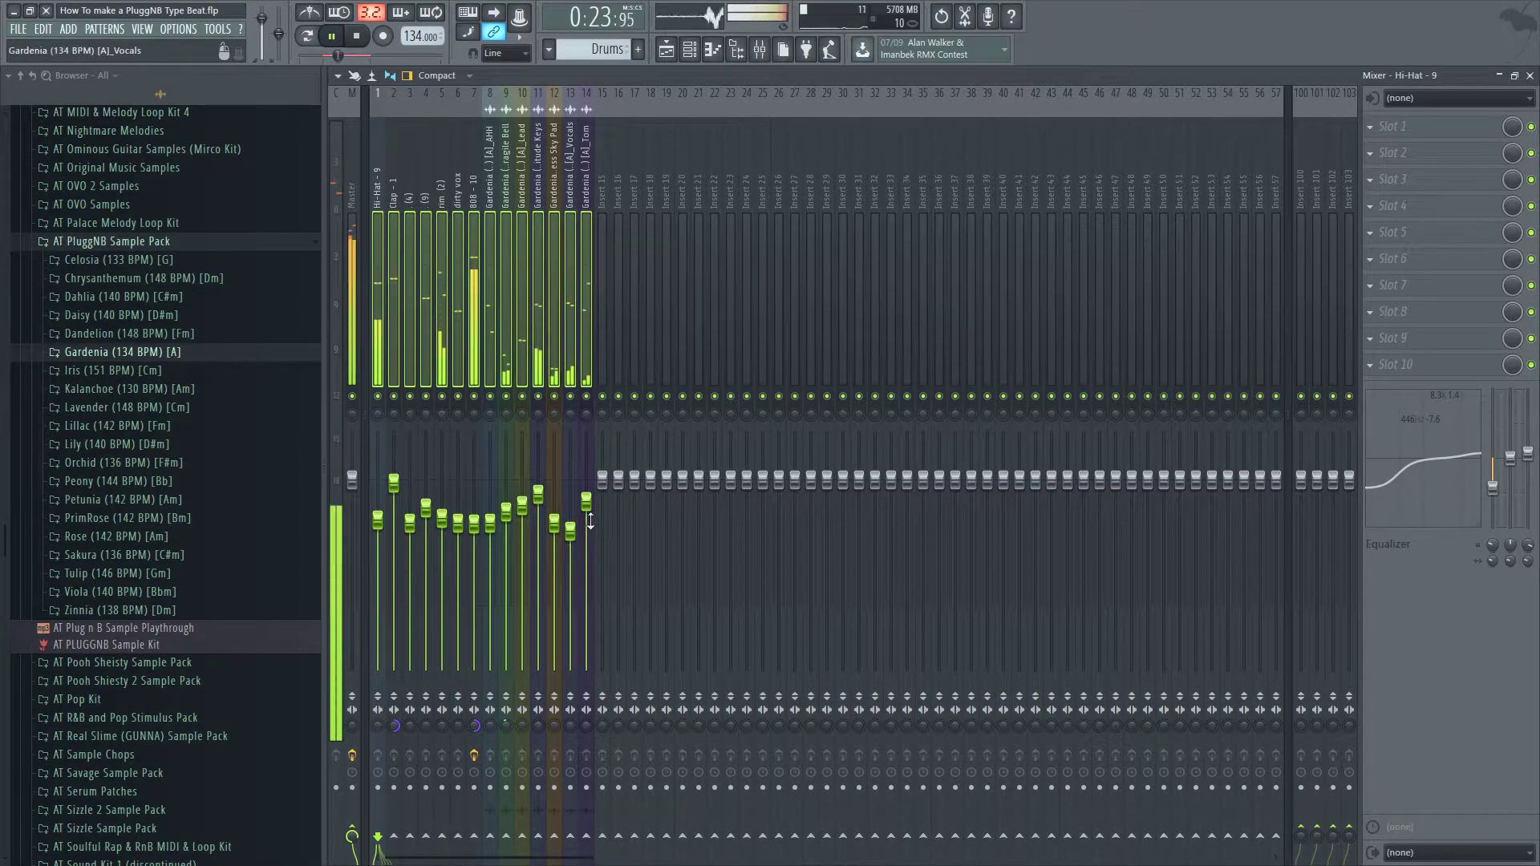
drag(587, 503, 586, 509)
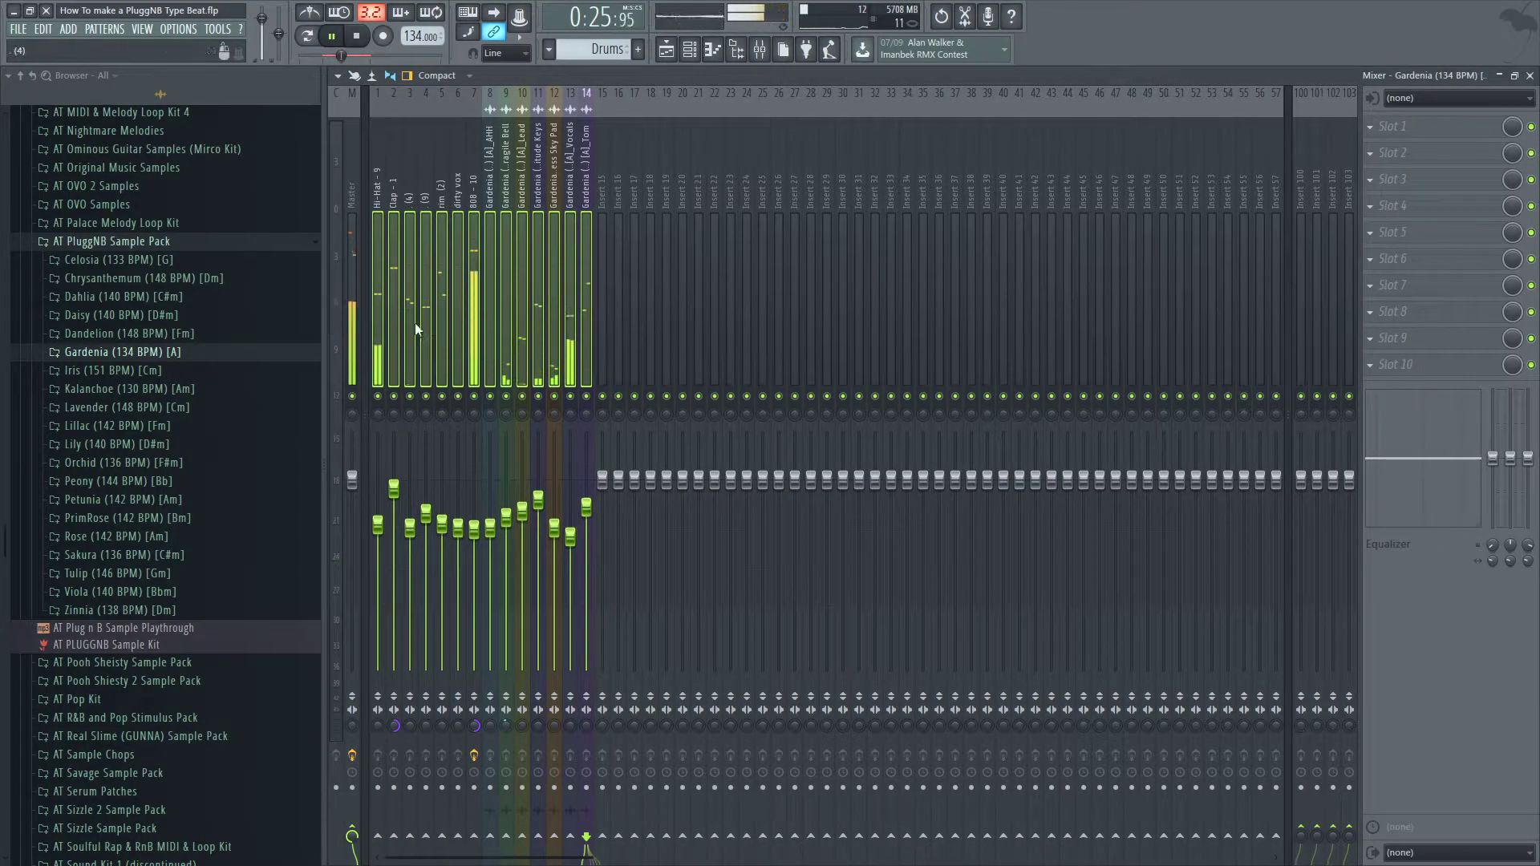
In the master's AR TG Mastering Stereo, set tone band 1 to 91 Hz and boost its gain slightly
click(350, 291)
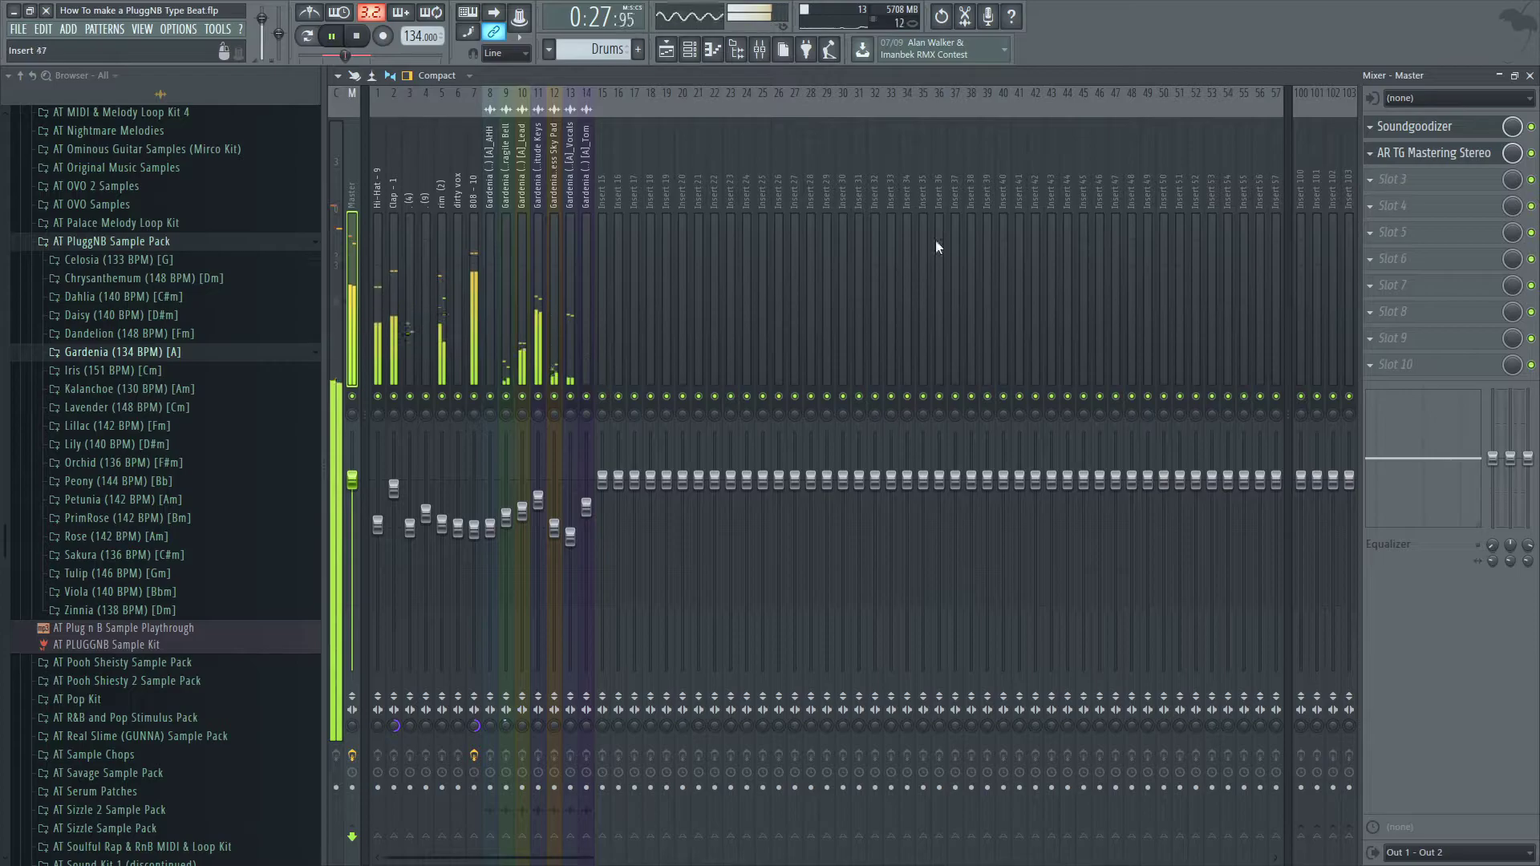
click(1476, 152)
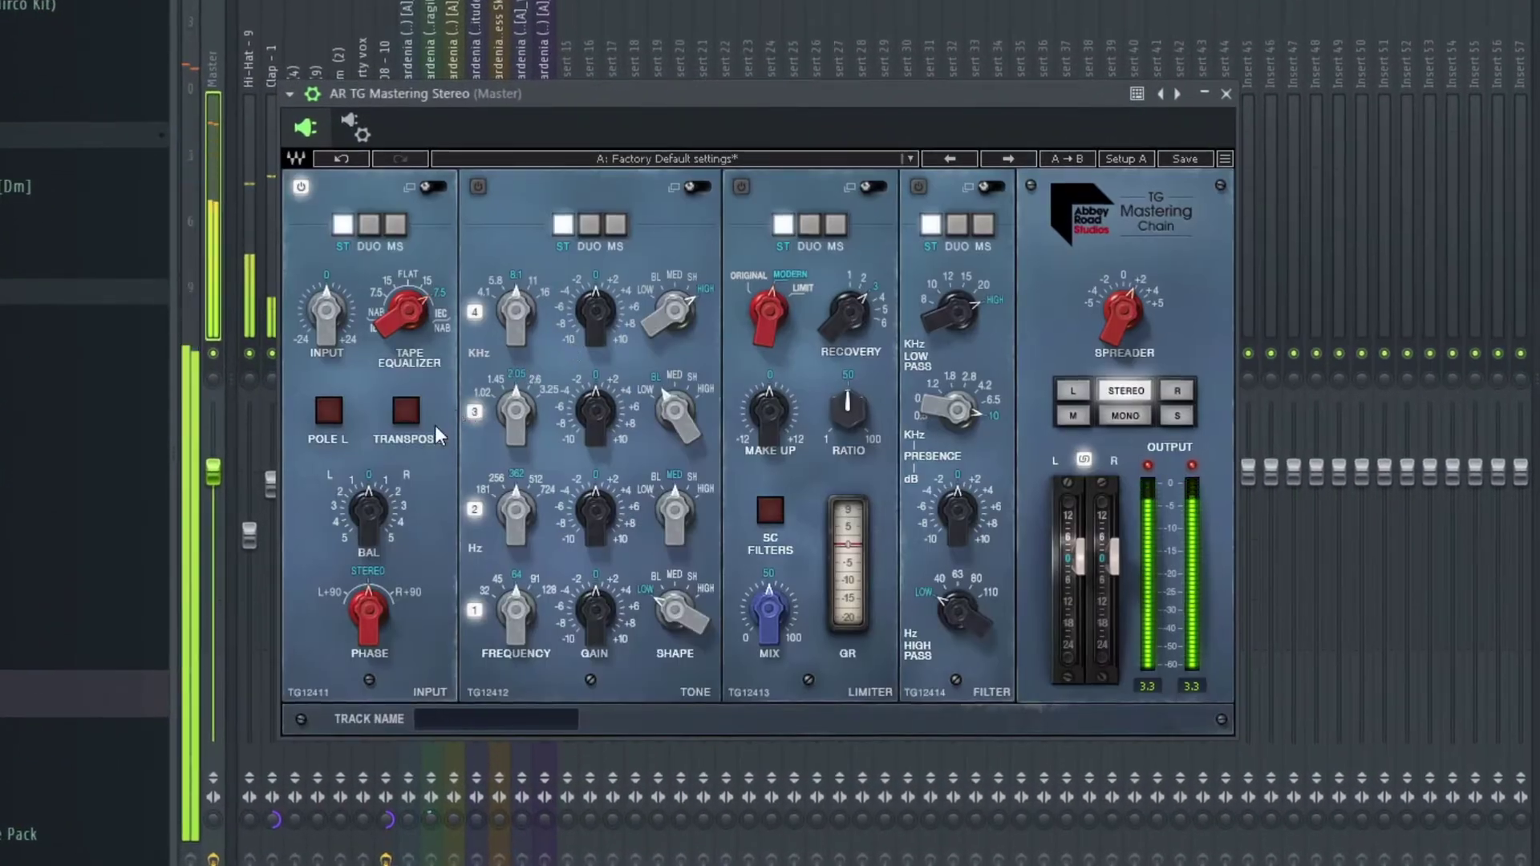
click(327, 311)
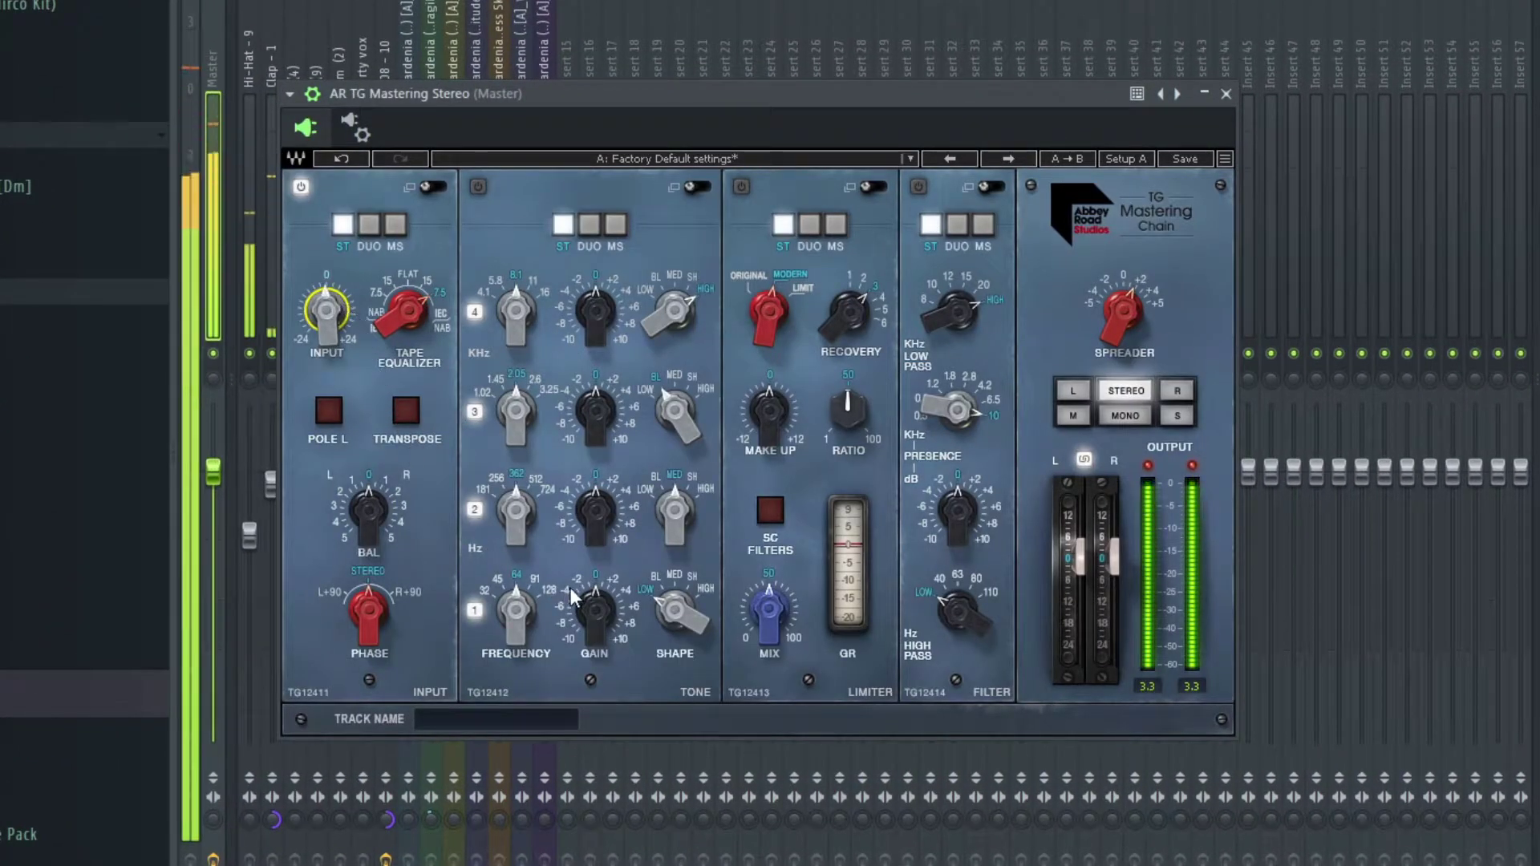
mouse_move(601, 618)
mouse_down()
mouse_move(617, 620)
mouse_move(602, 608)
mouse_up()
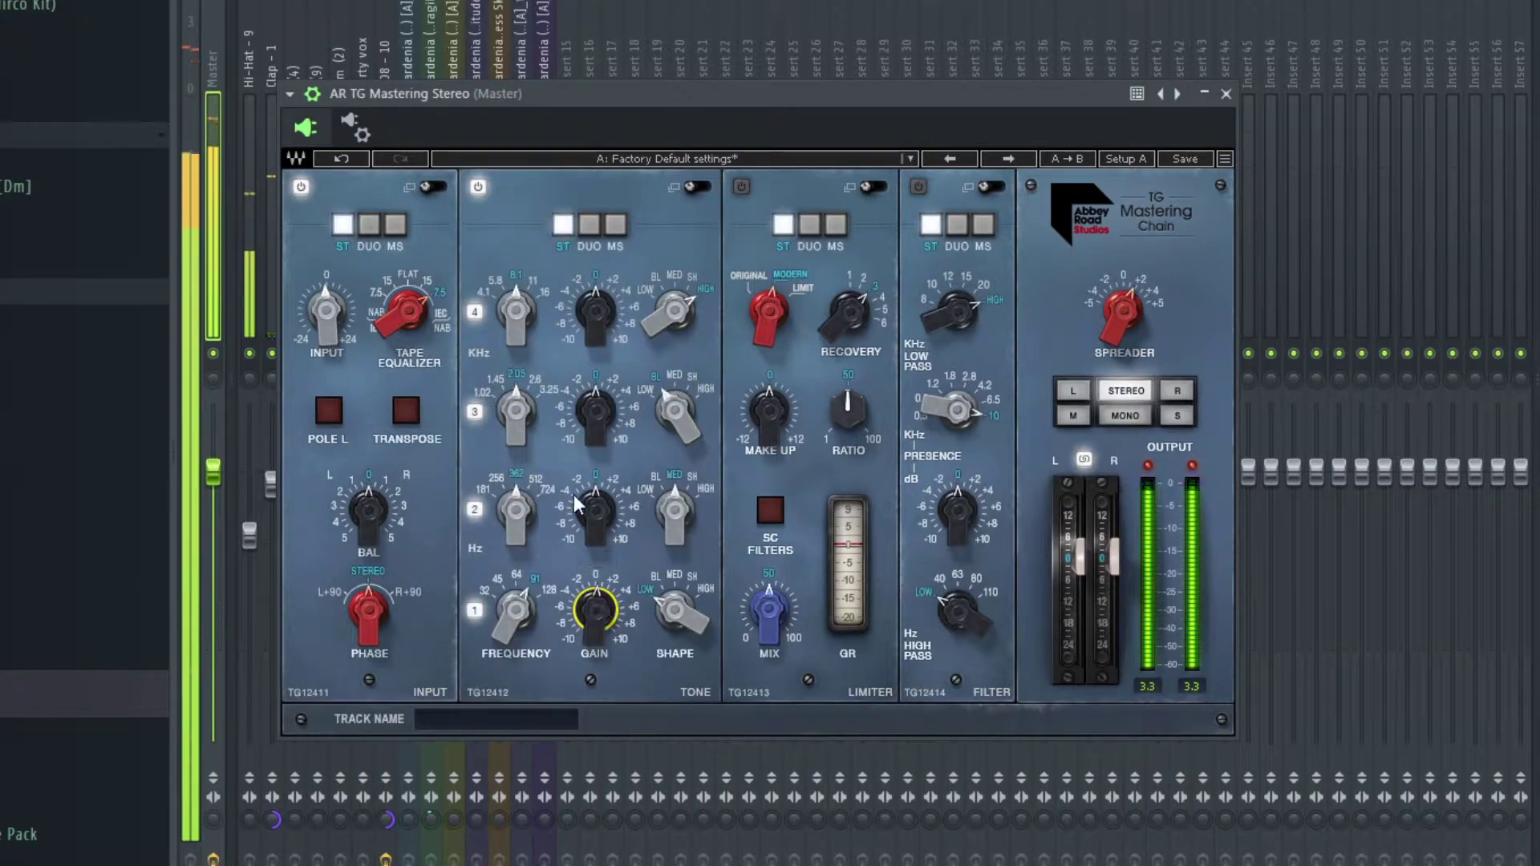
Set tone band 3 to 2.6 kHz with about 1.15 gain, and band 4 to 5.8 kHz with a slight boost
drag(551, 411, 619, 423)
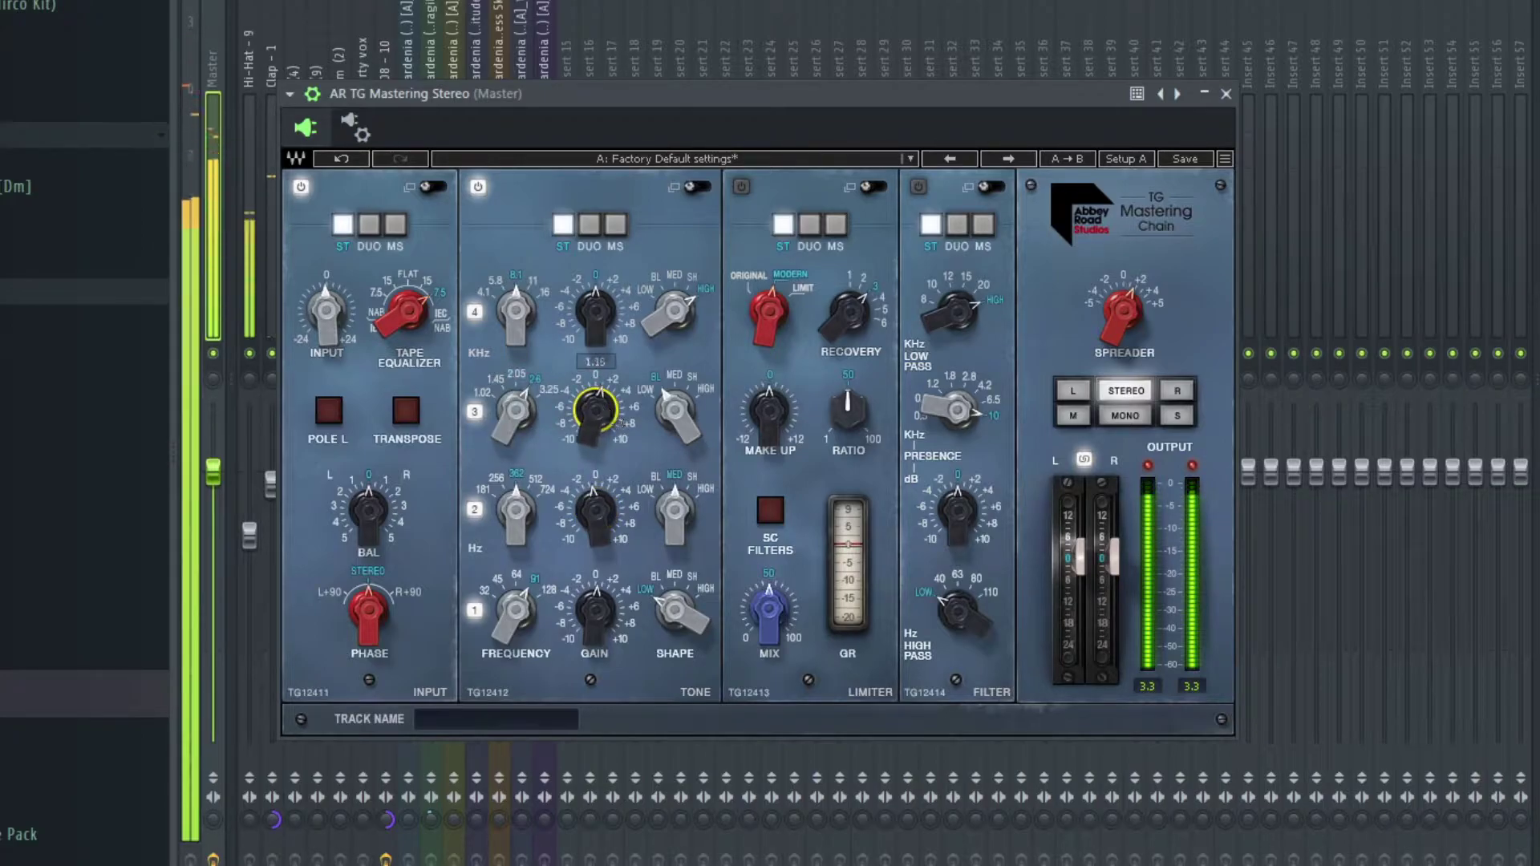
drag(608, 287, 493, 281)
click(607, 311)
click(1123, 311)
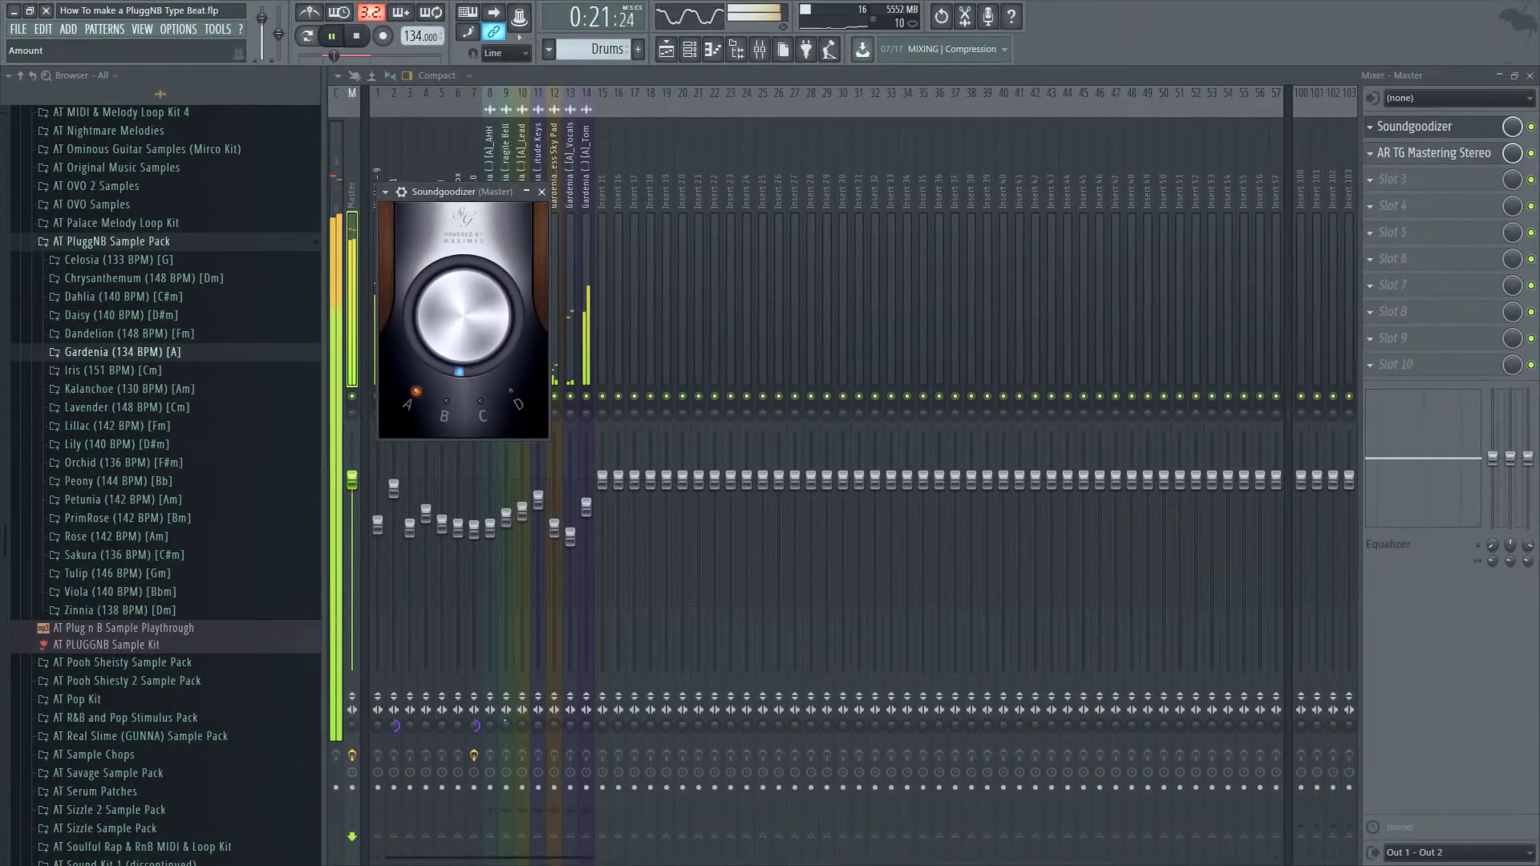
Stop playback and review the master's Soundgoodizer, then the mastering chain's input, tone bands and spreader settings
click(1415, 126)
key(space)
click(1435, 153)
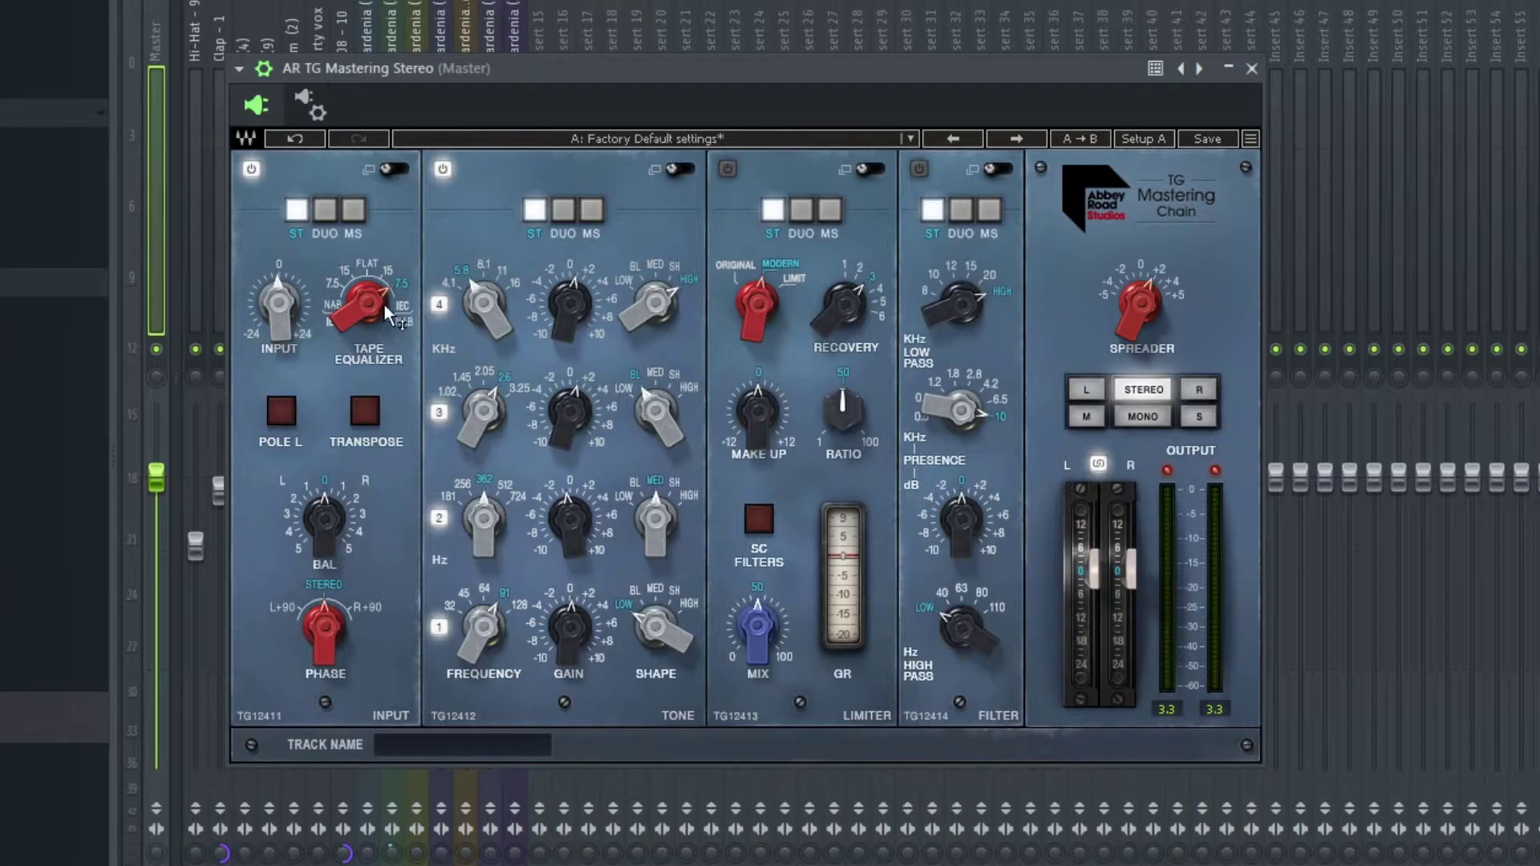
click(278, 303)
click(570, 304)
click(485, 303)
click(572, 417)
drag(569, 517, 570, 520)
drag(574, 635, 574, 632)
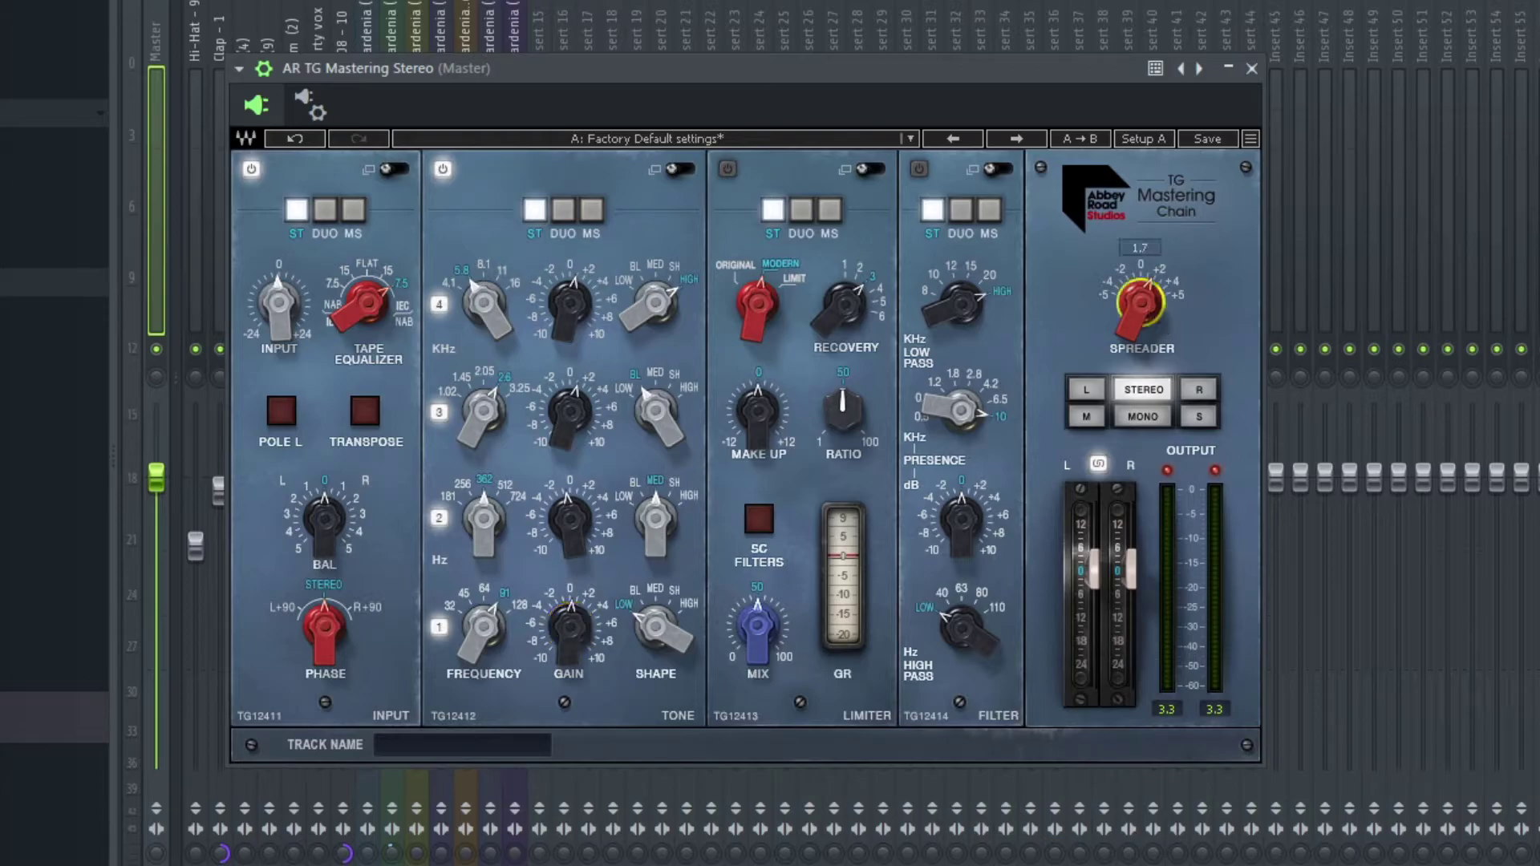
Reset the mastering chain's output clip indicators, lower its linked output faders slightly, and play the song
click(1215, 471)
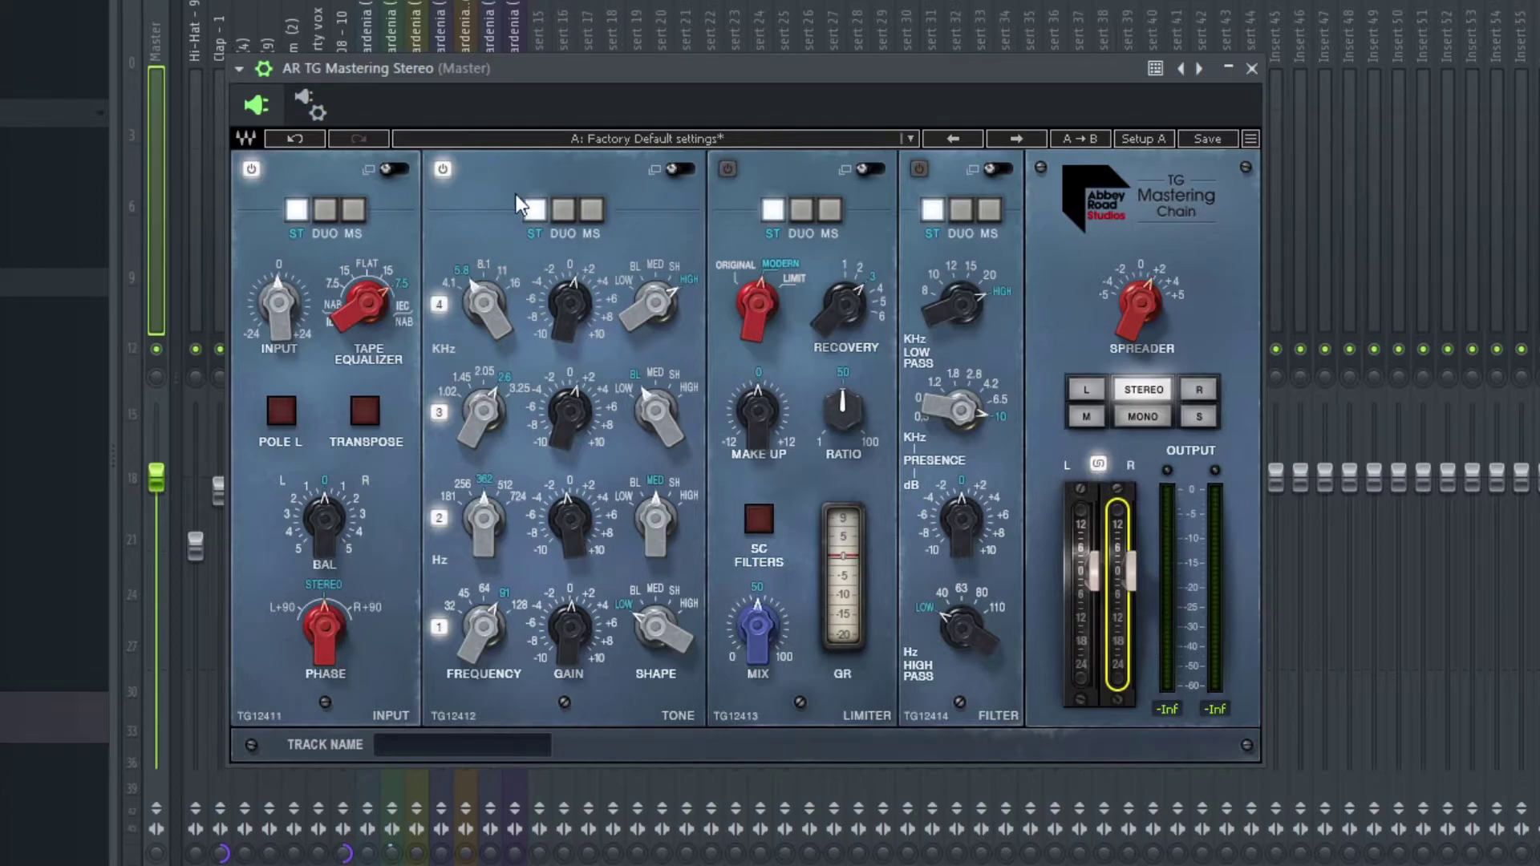
key(space)
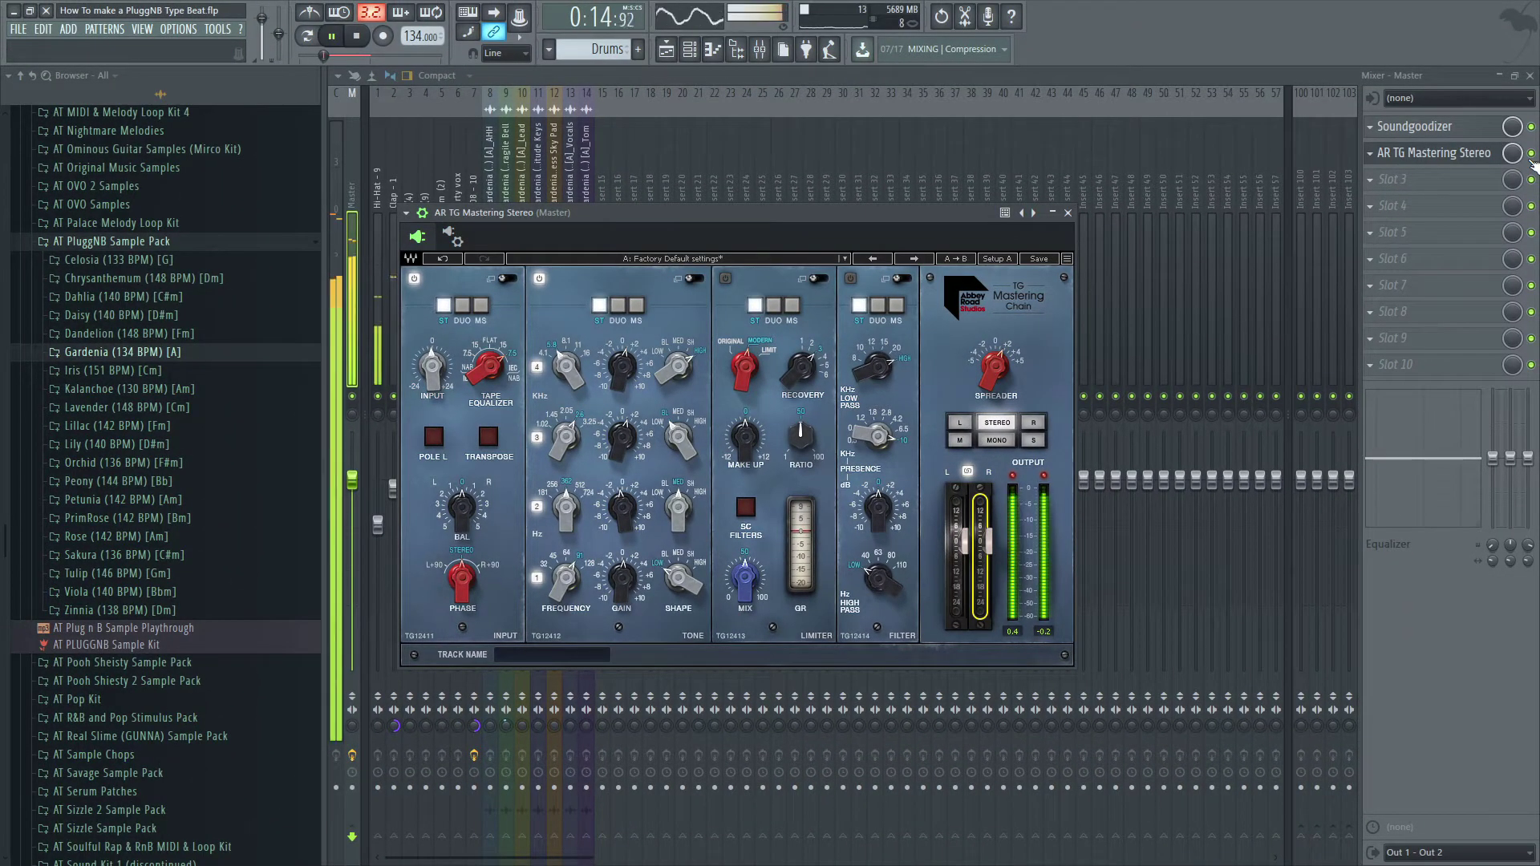
Compare the mix with AR TG Mastering Stereo bypassed and active during playback, leaving the effect enabled
click(1531, 154)
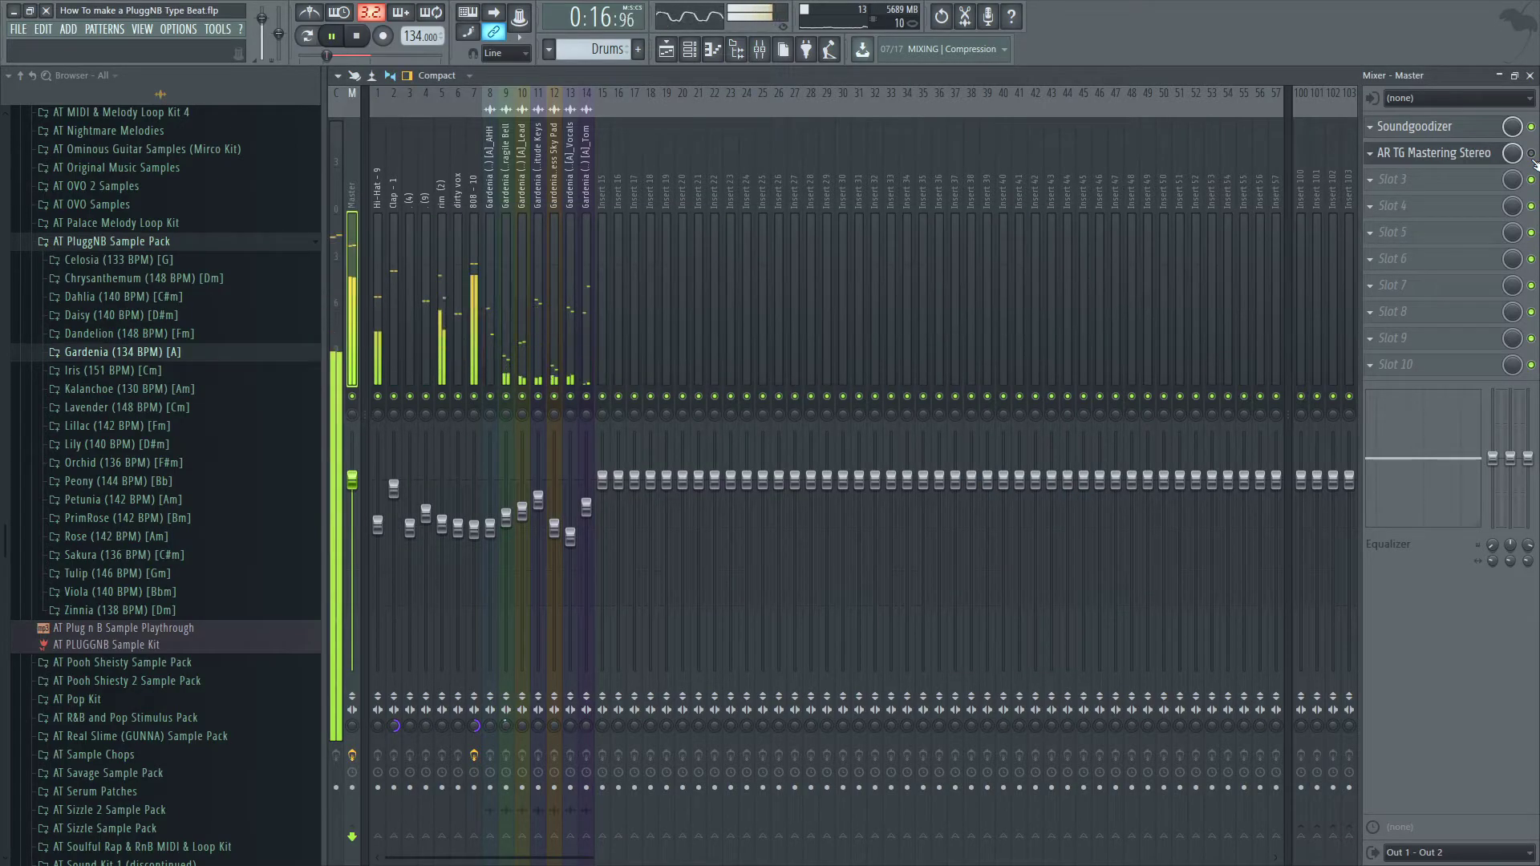
click(1531, 153)
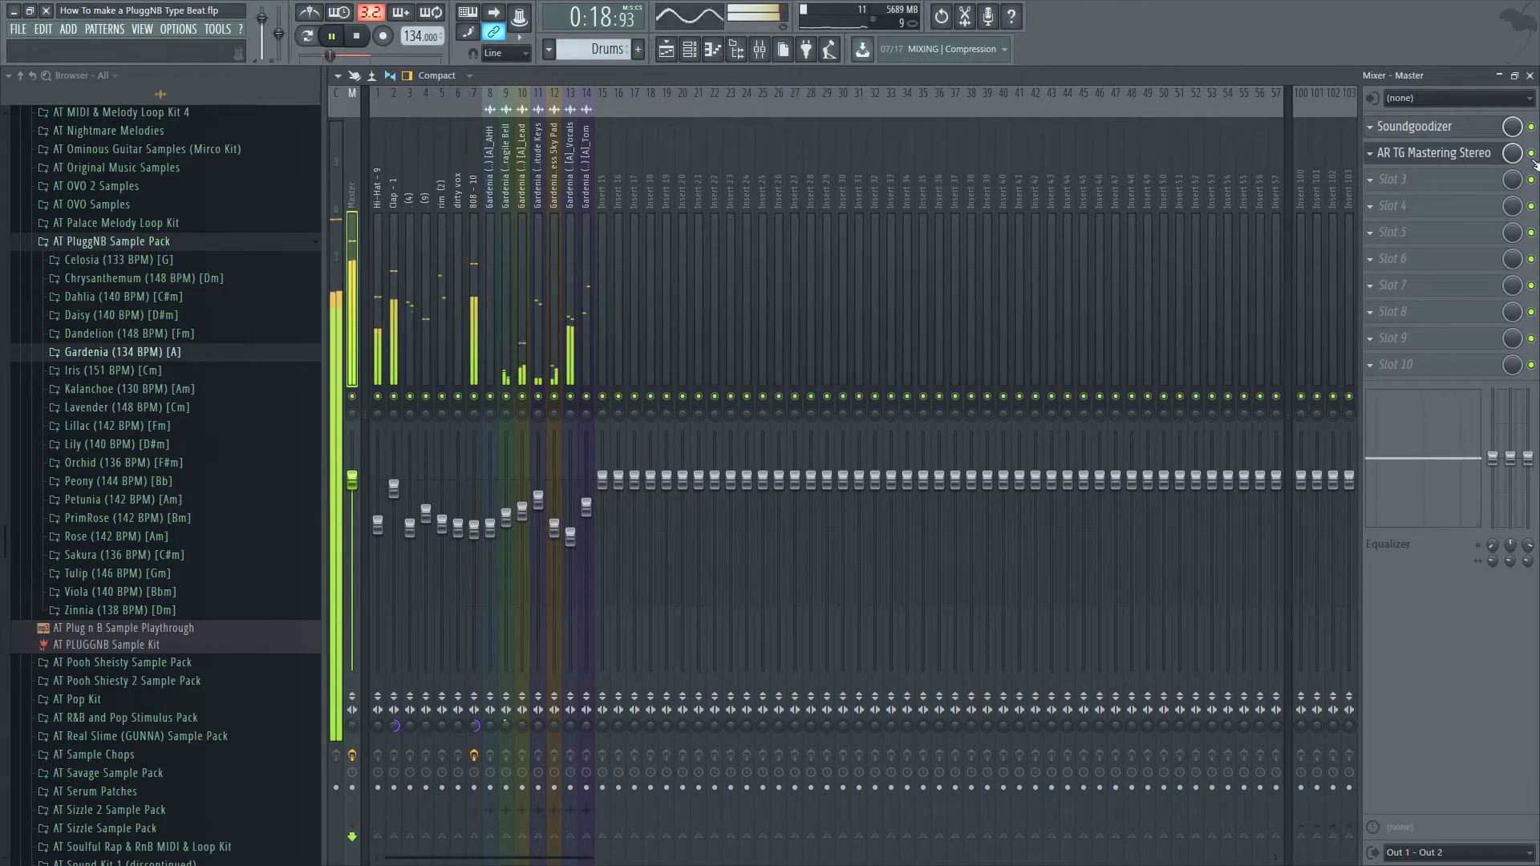
click(1531, 154)
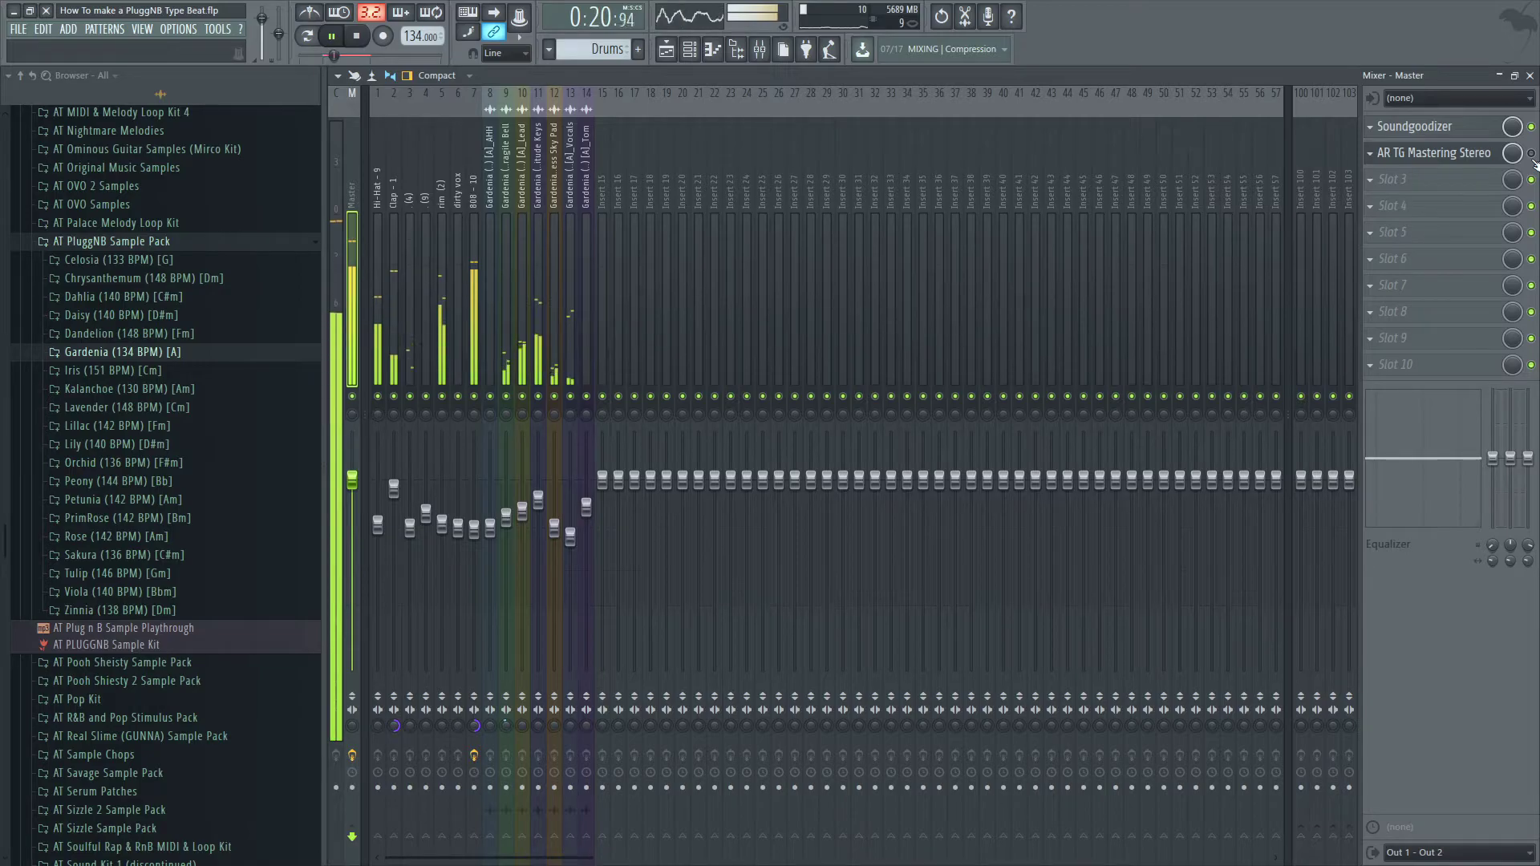
key(space)
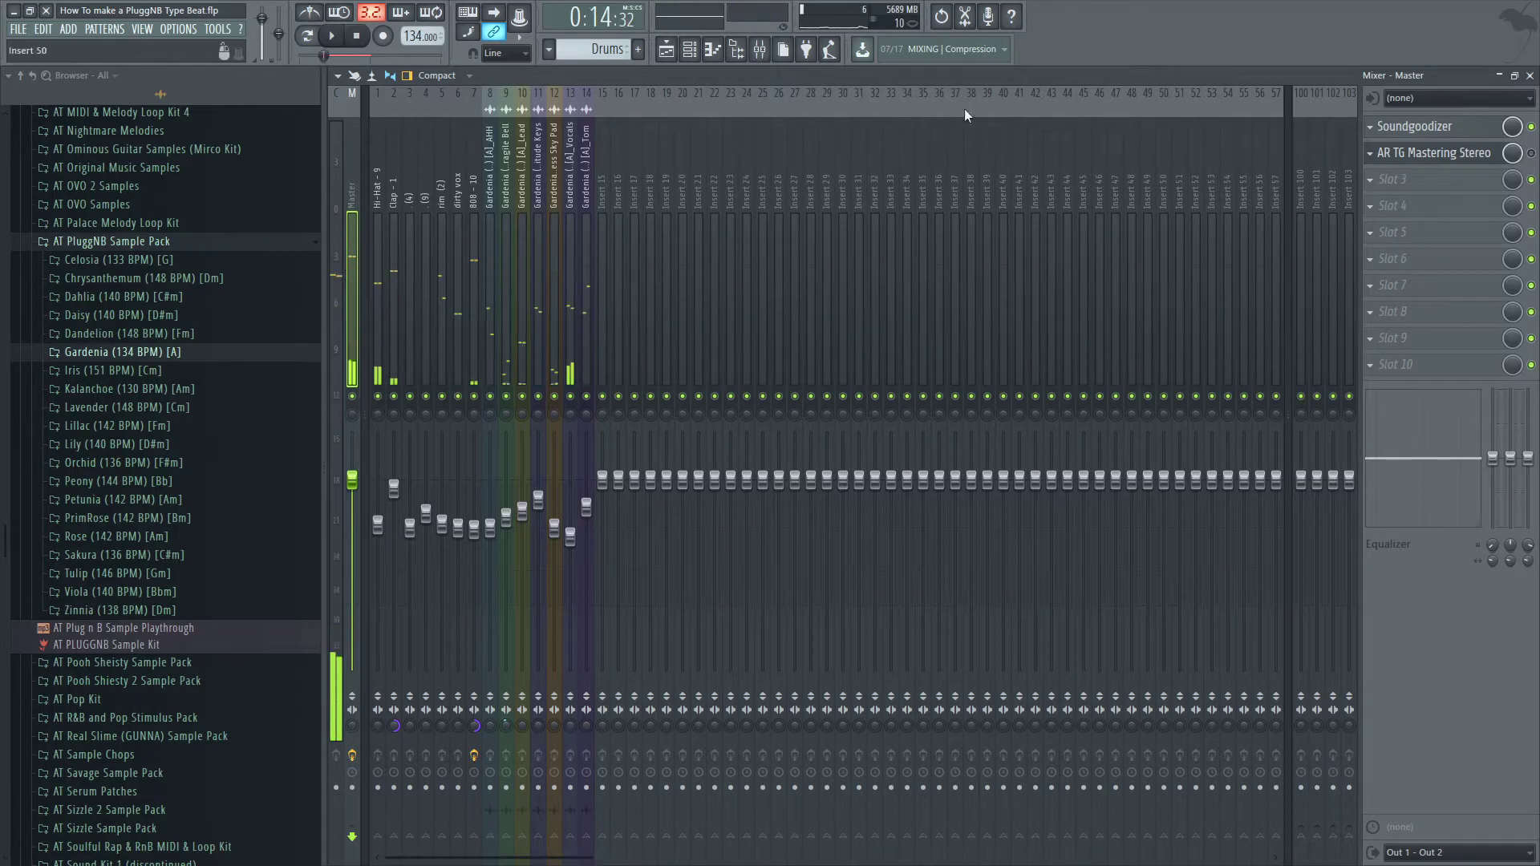
key(space)
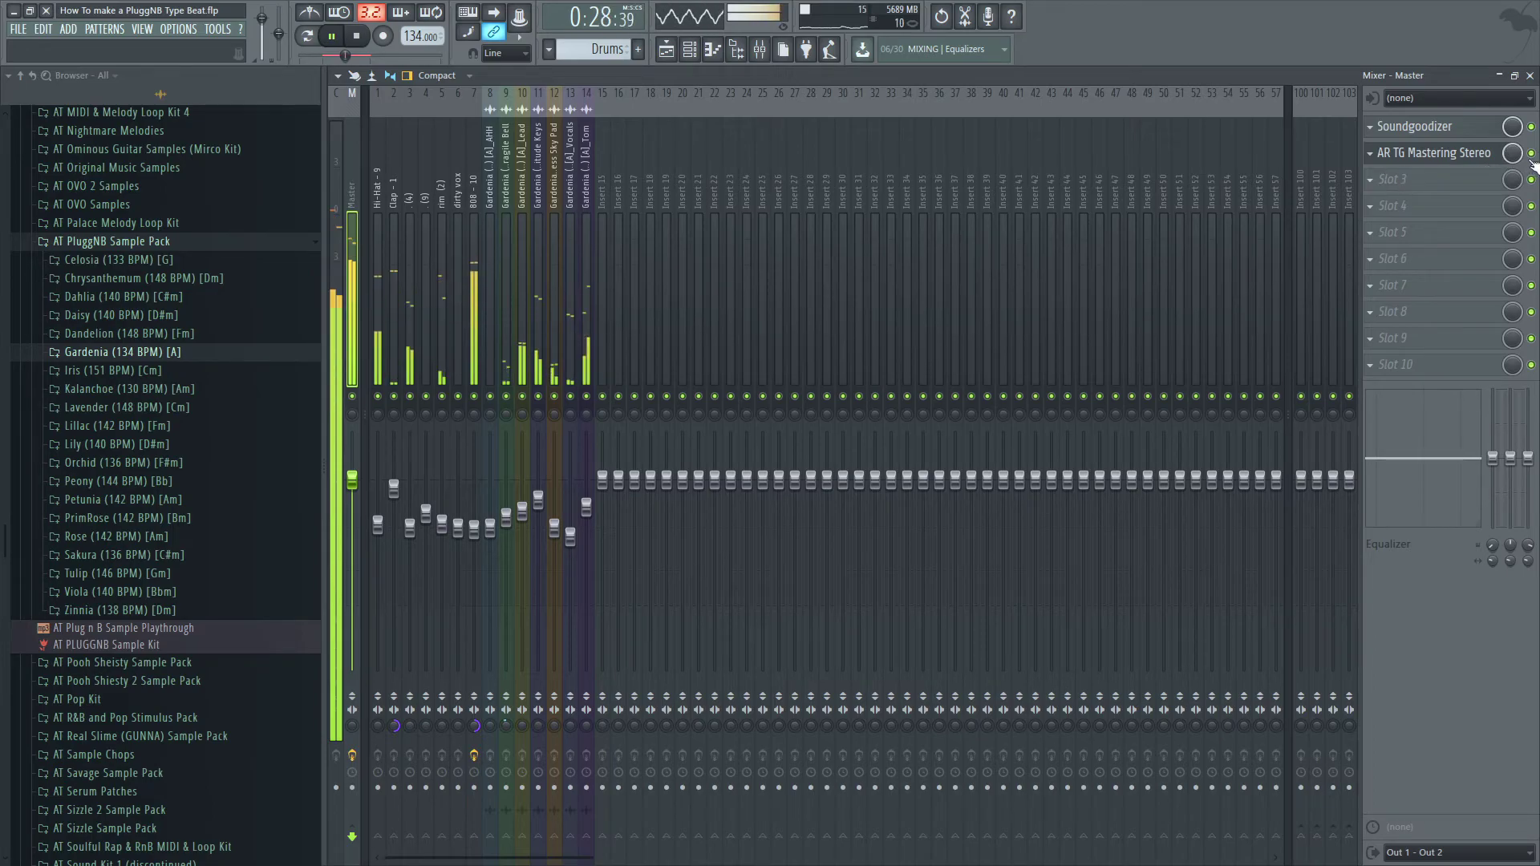
key(space)
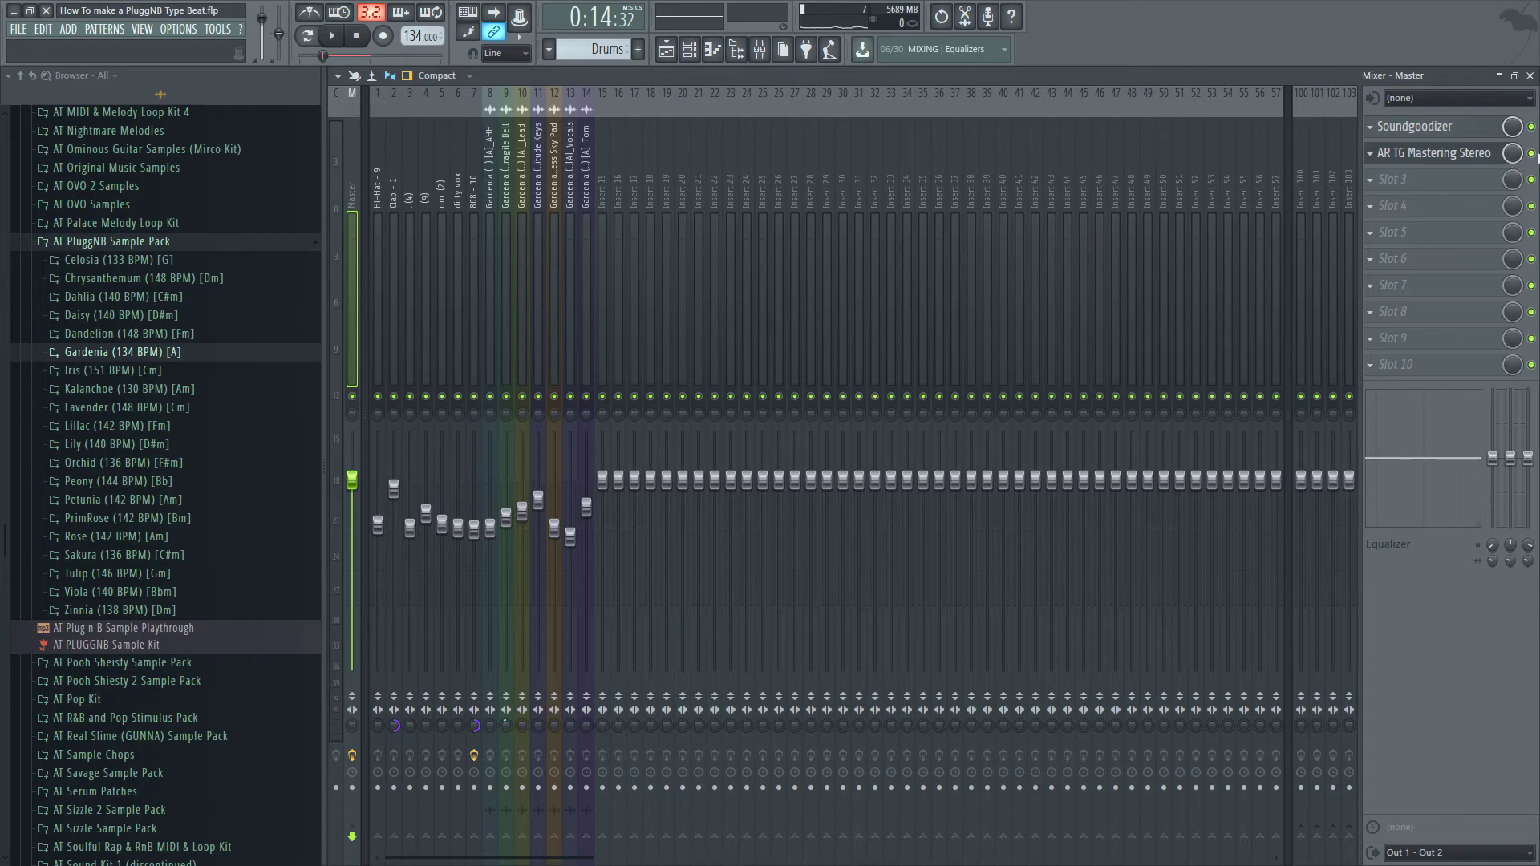
Close the mixer, the mastering plugin window and the channel rack to return to the full playlist
click(1499, 77)
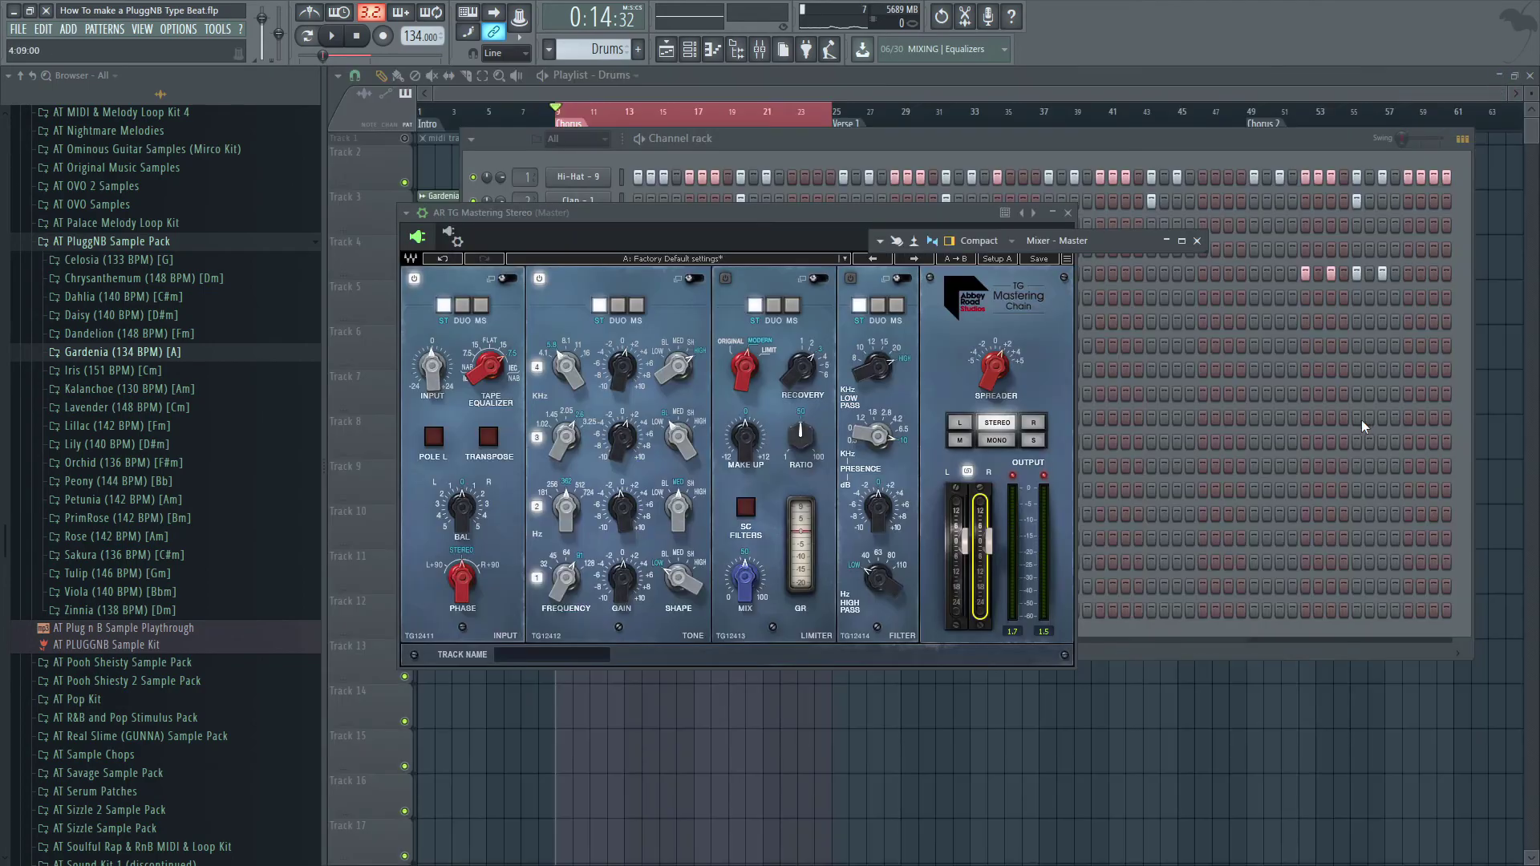
click(1196, 241)
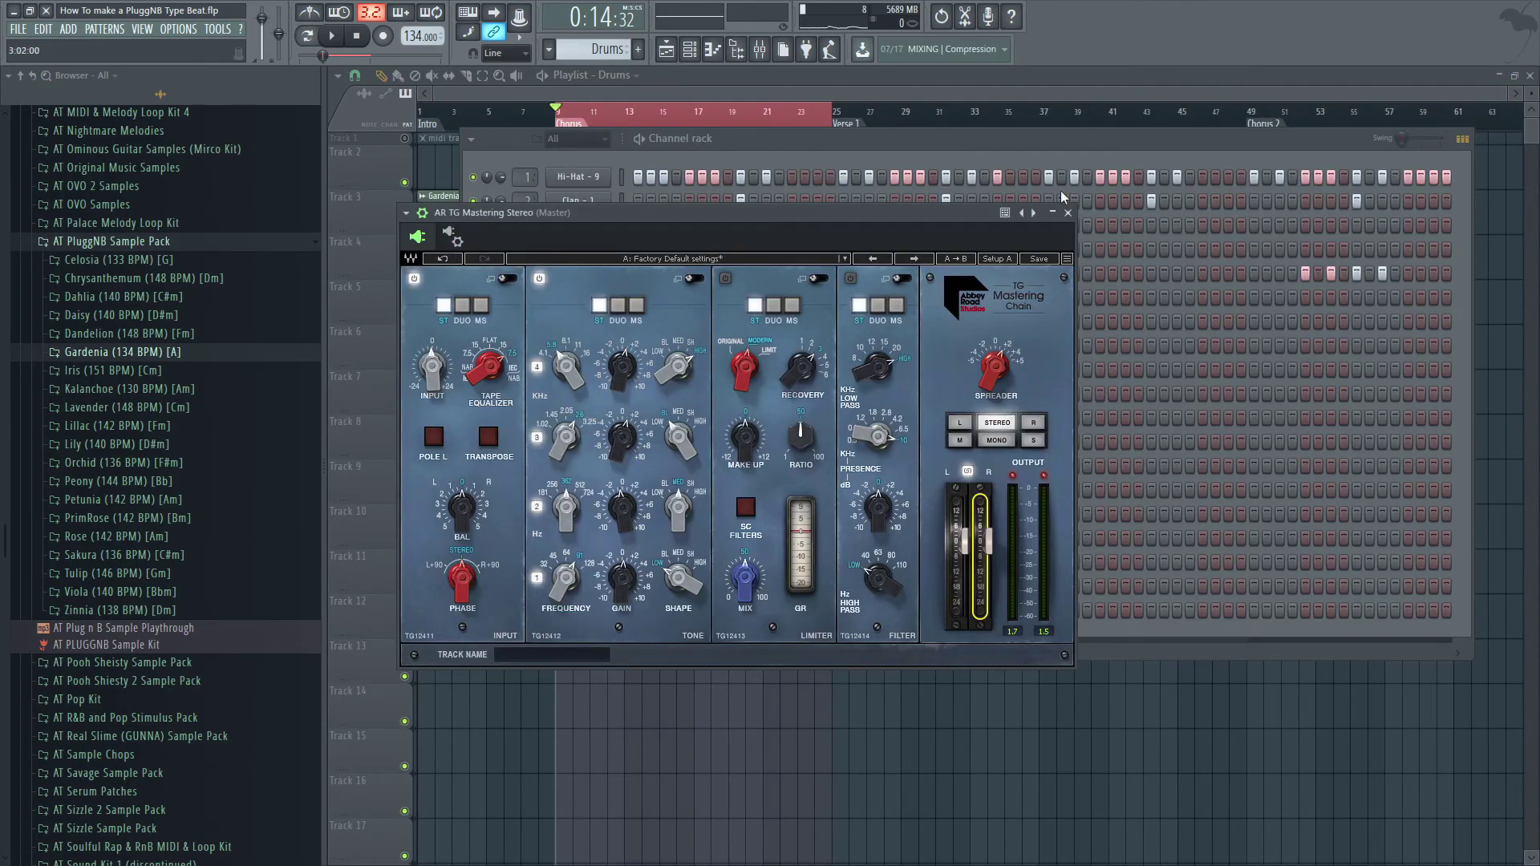
click(1067, 213)
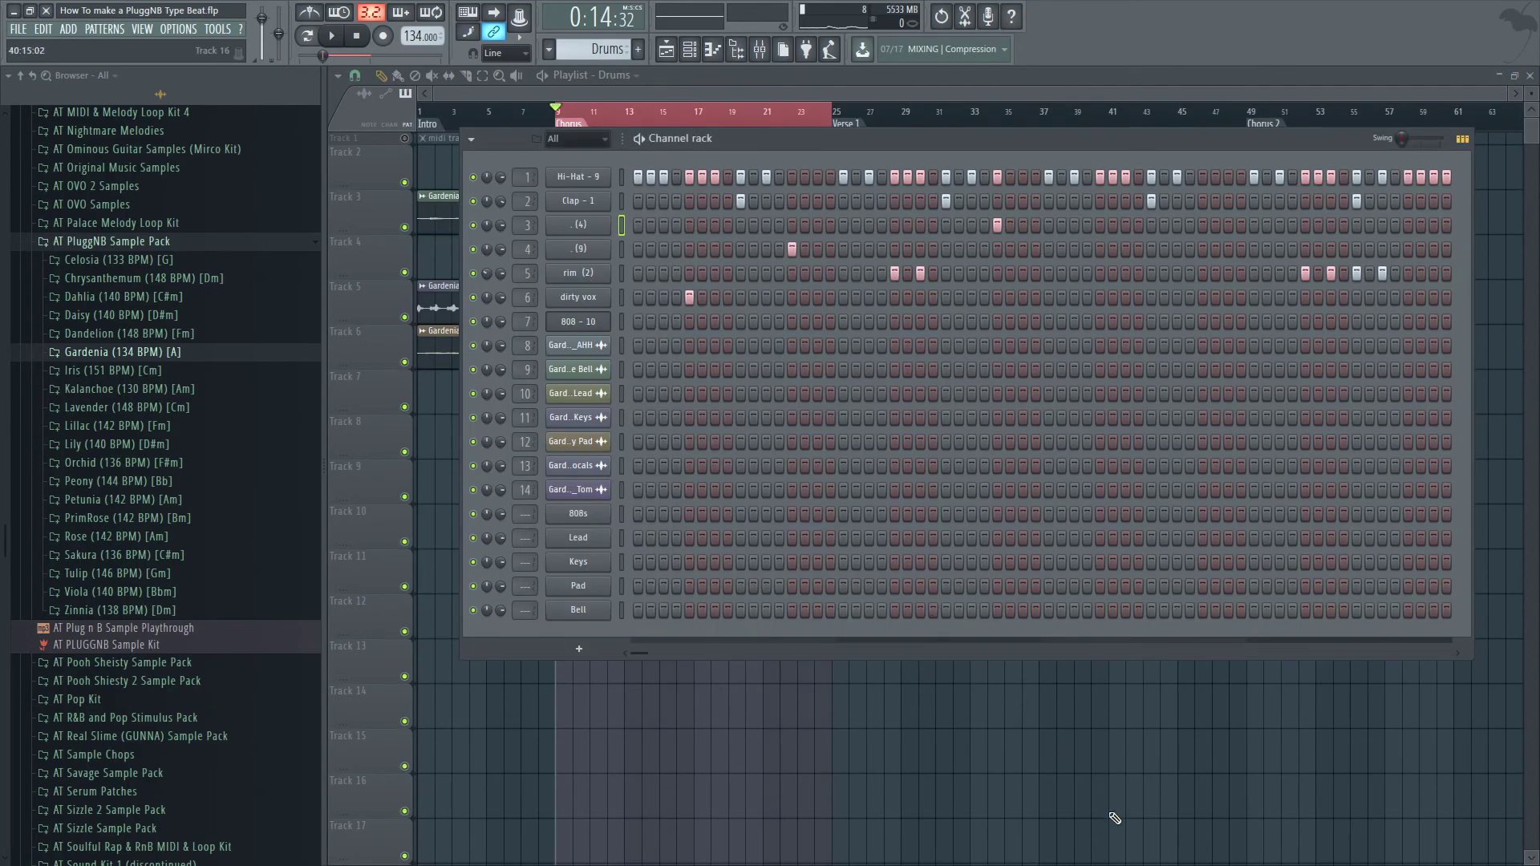
key(F6)
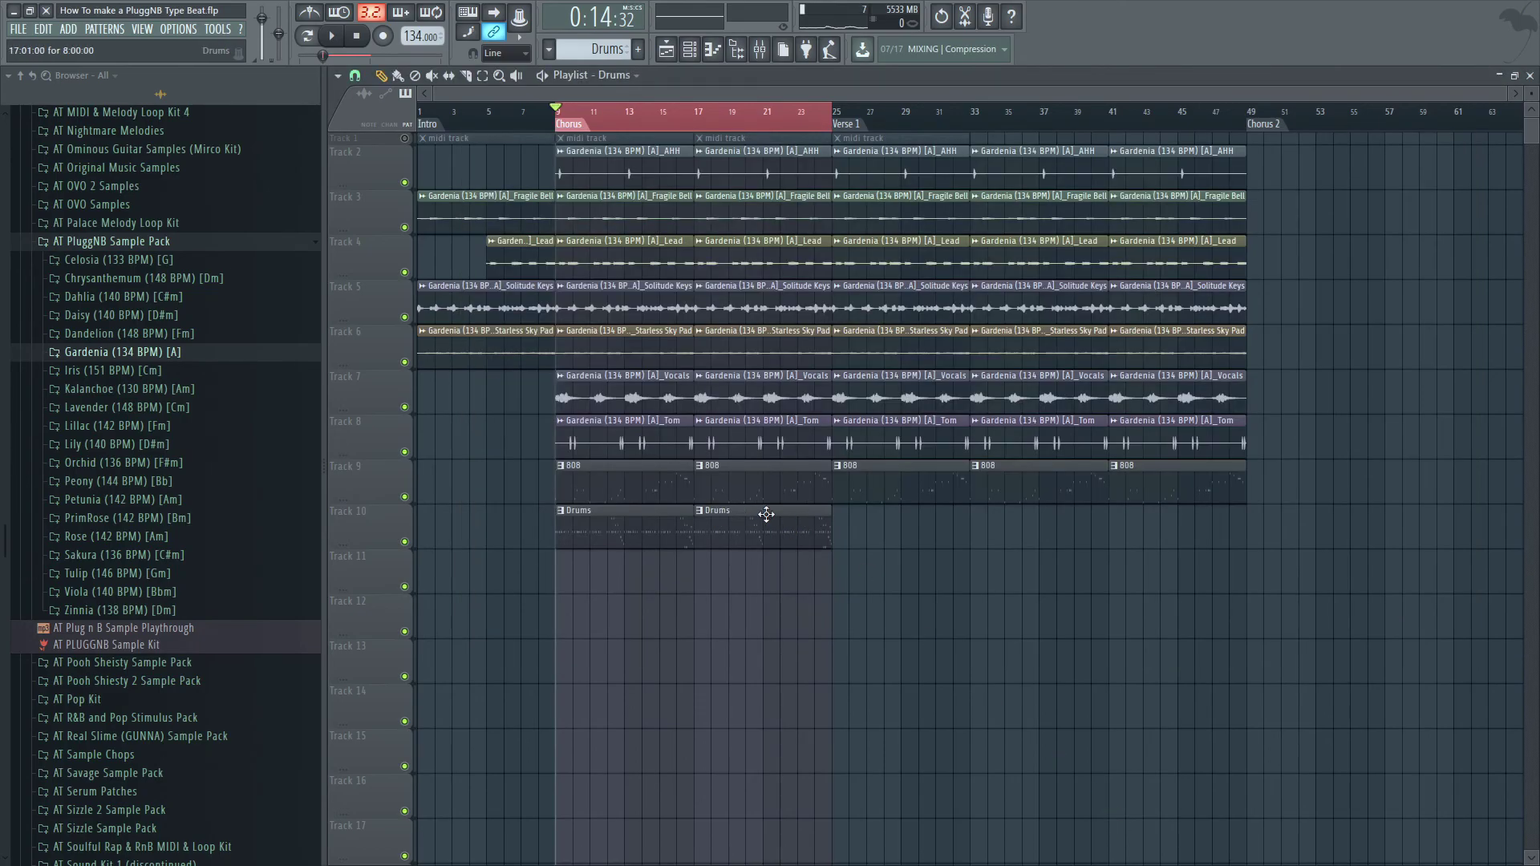